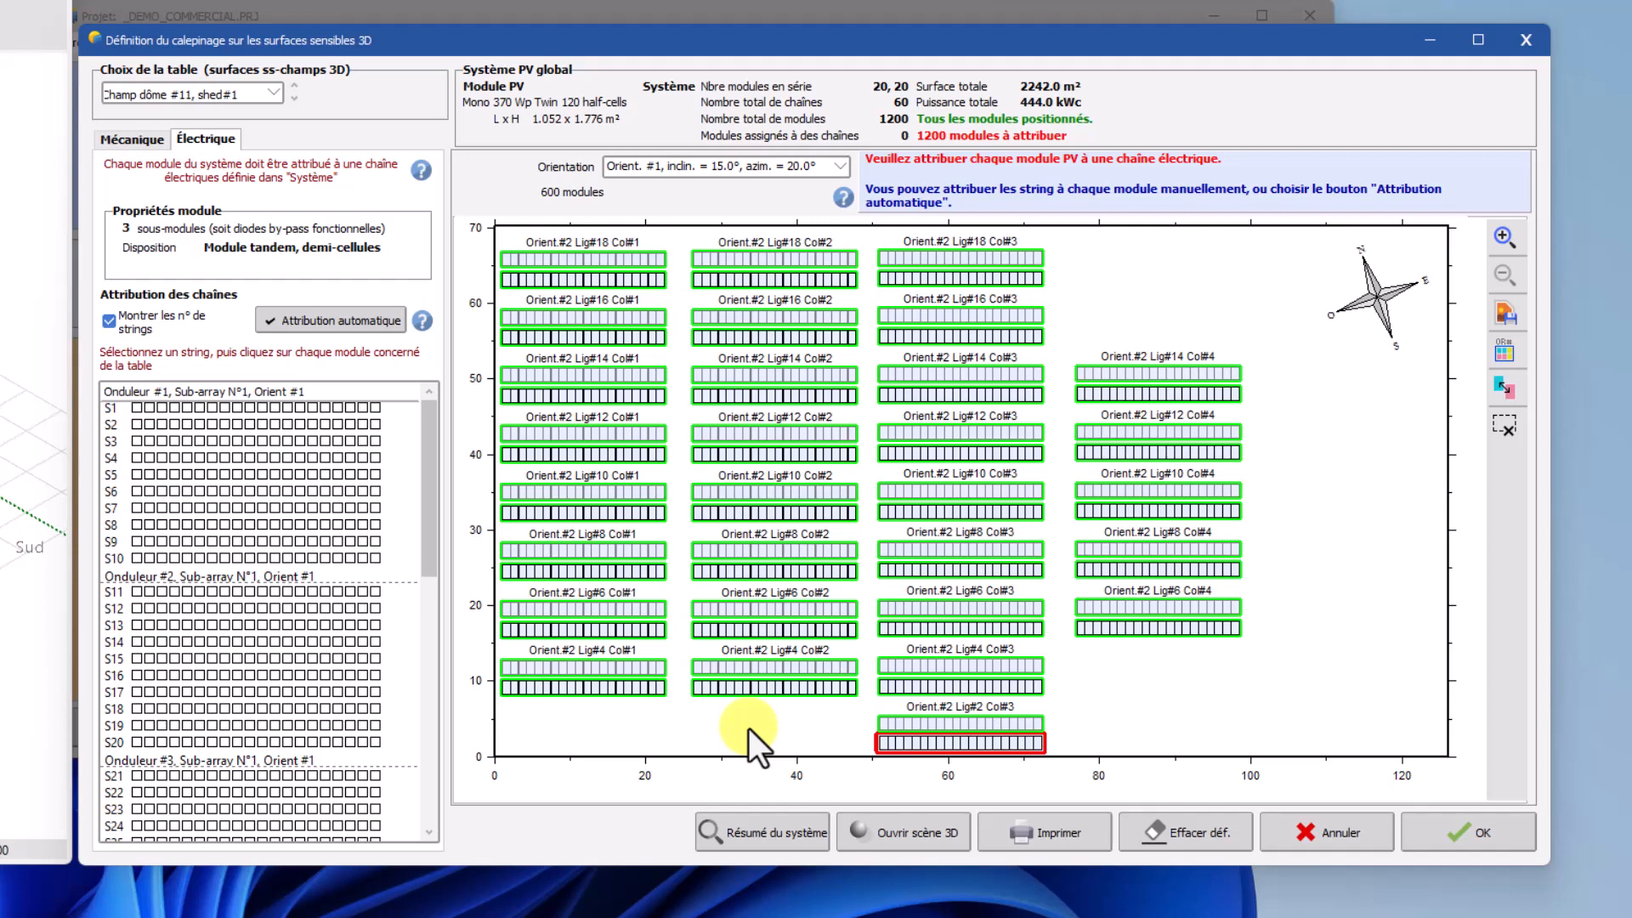
Assign string S1 of inverter #1 to all 20 modules of the table Champ dôme #1, shed#1, one module after another.
click(607, 691)
click(176, 437)
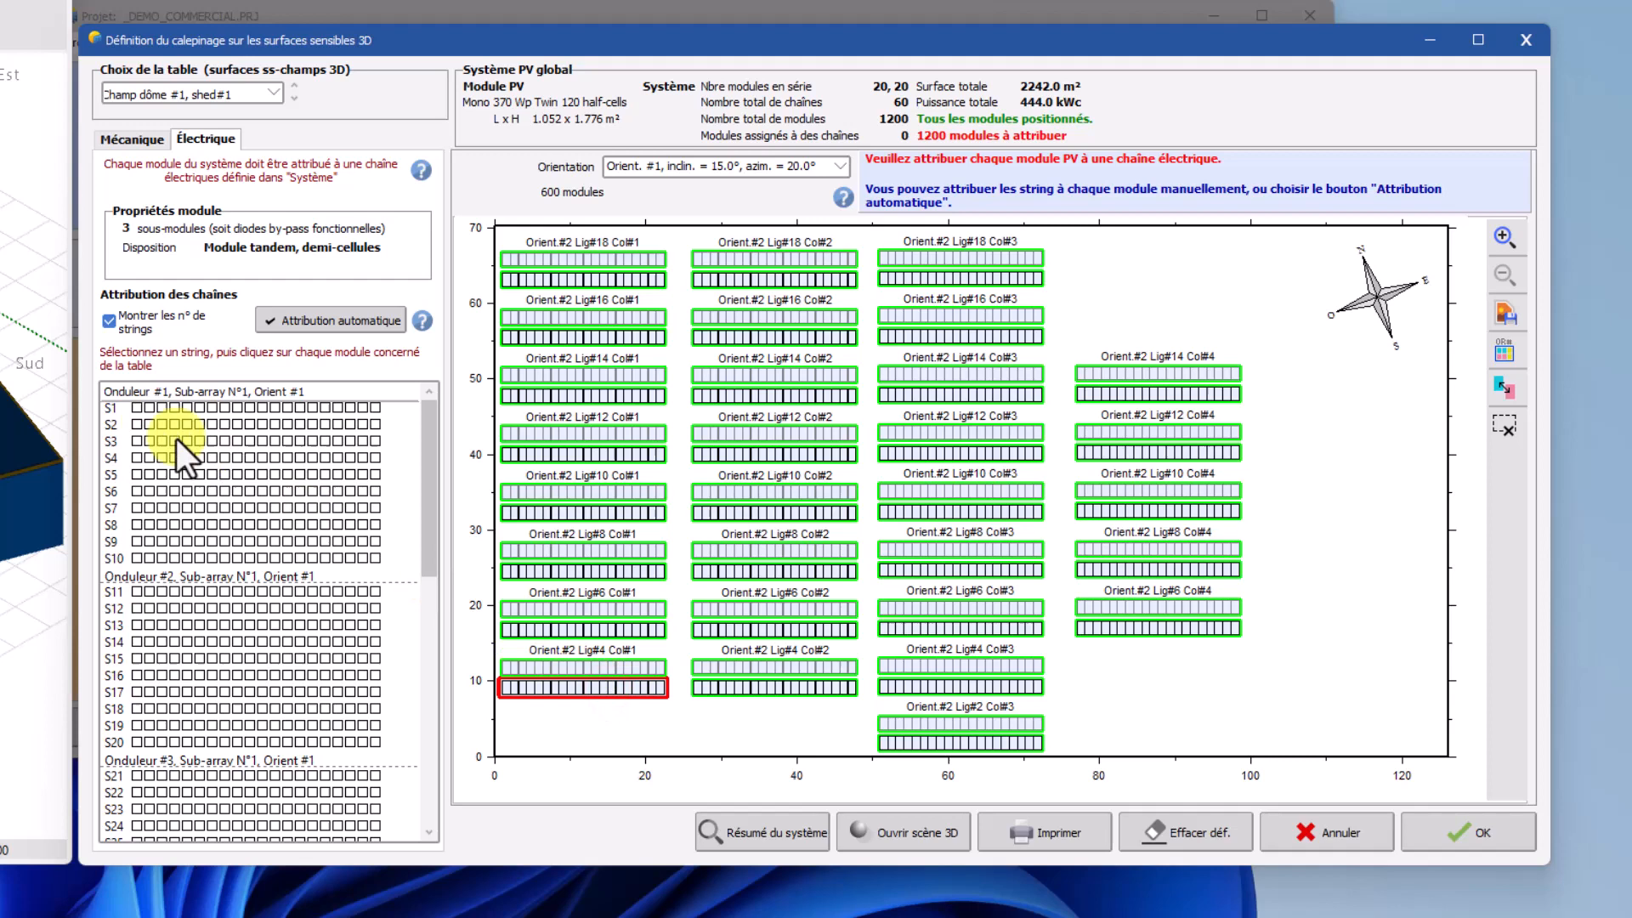
click(124, 408)
click(134, 407)
click(121, 407)
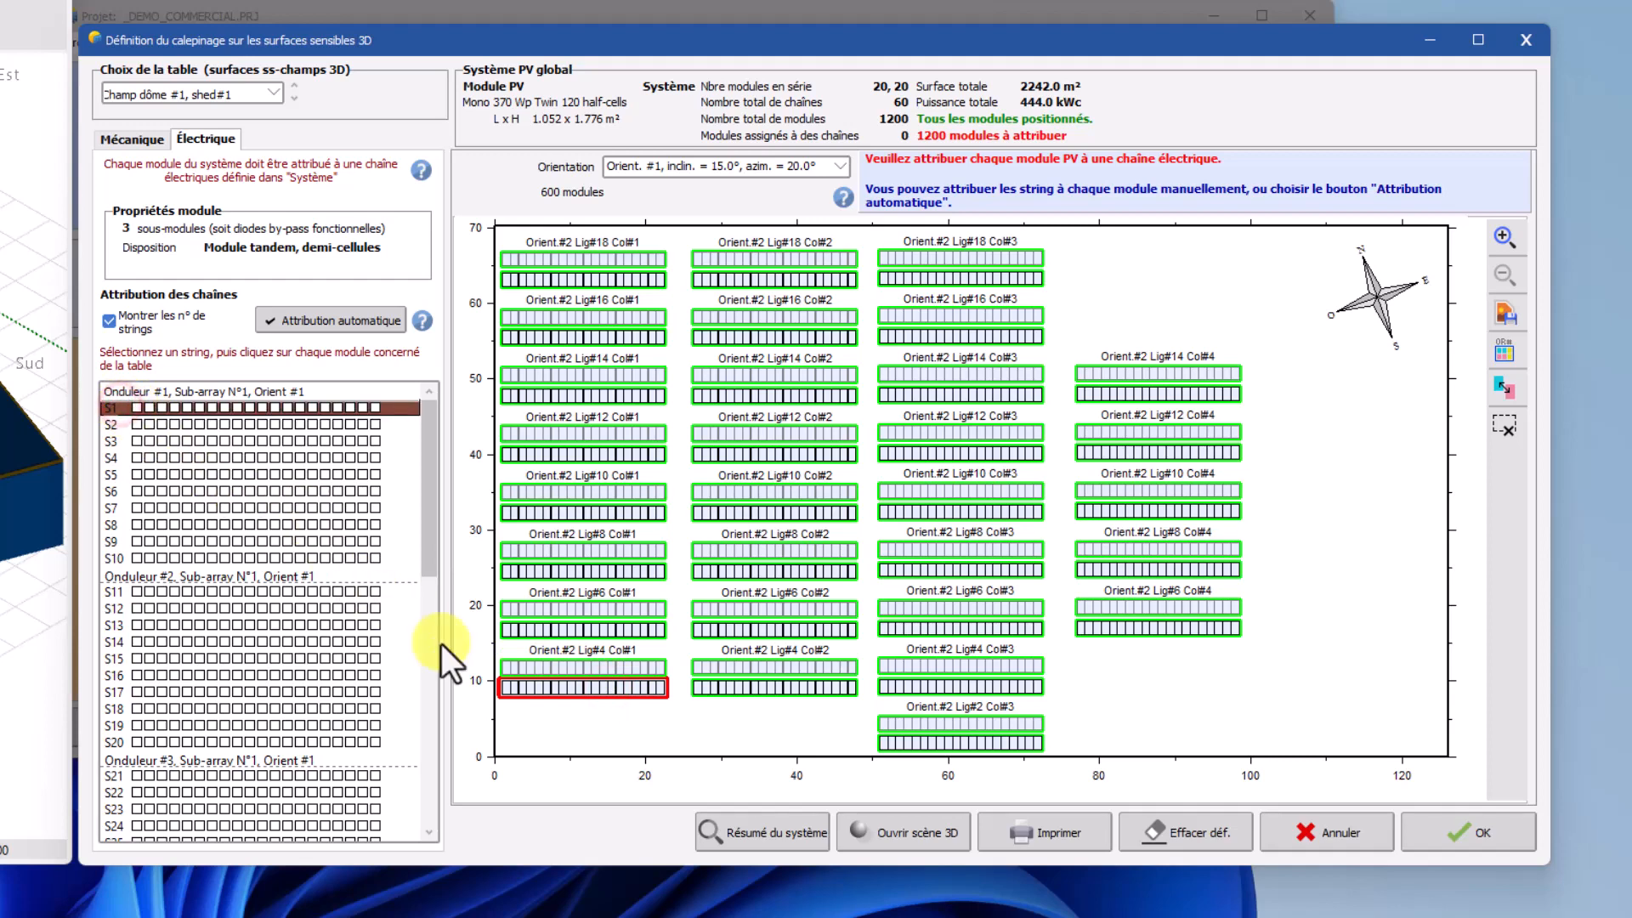
click(503, 688)
click(512, 692)
click(527, 690)
click(527, 687)
click(537, 690)
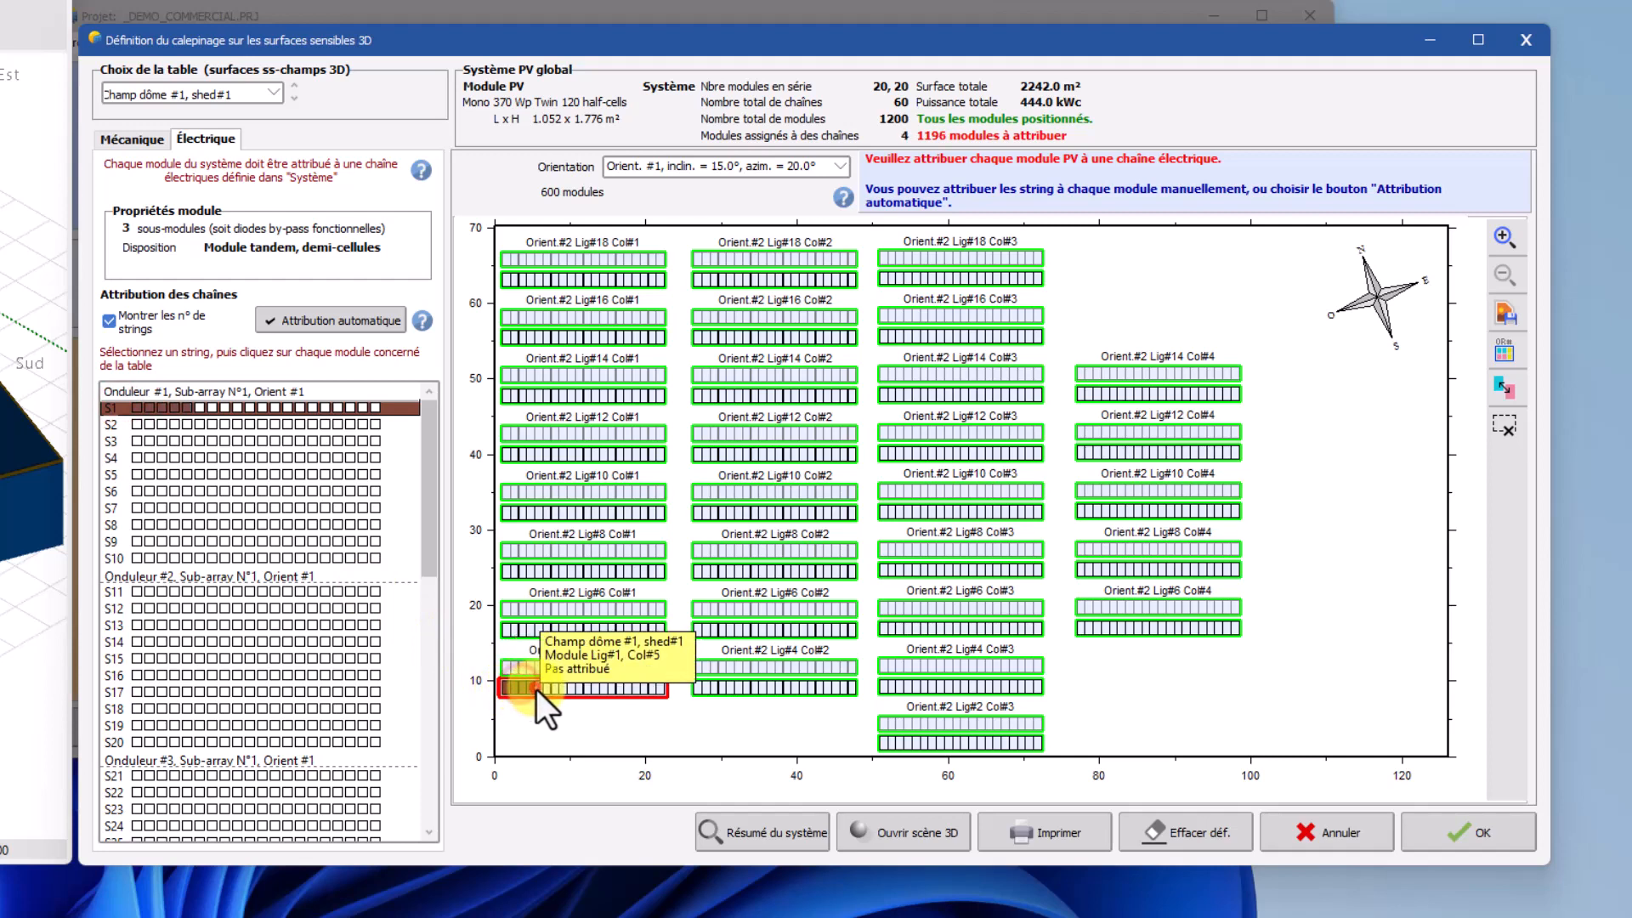
click(546, 693)
click(554, 692)
click(562, 691)
click(570, 691)
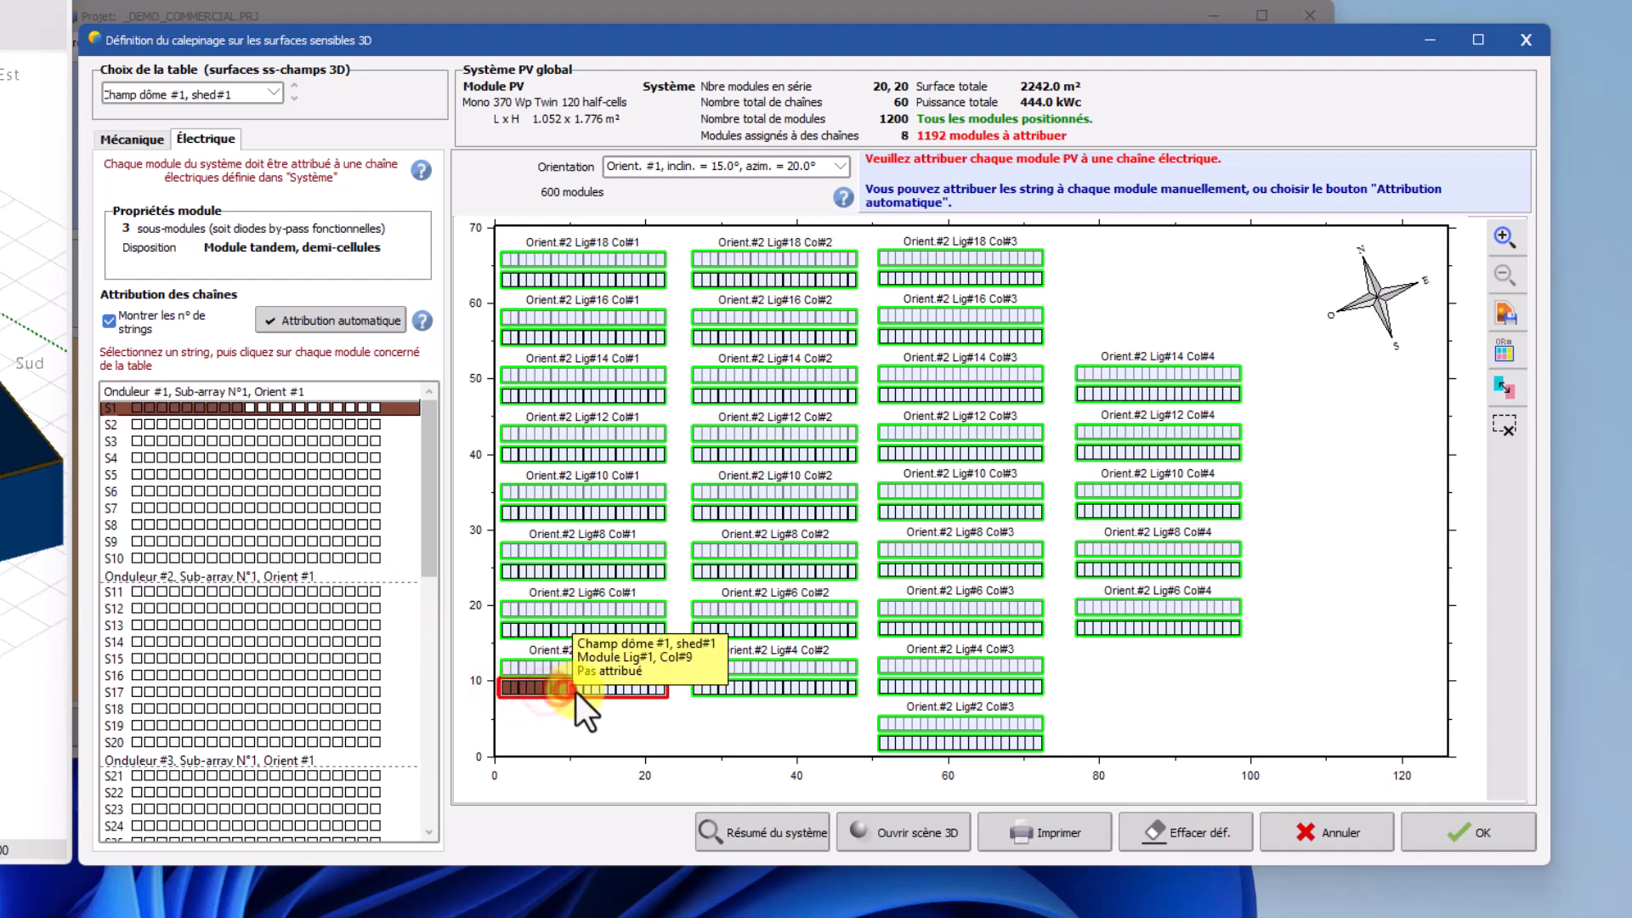
click(579, 691)
click(587, 691)
click(596, 690)
click(604, 691)
click(612, 690)
click(620, 691)
click(626, 689)
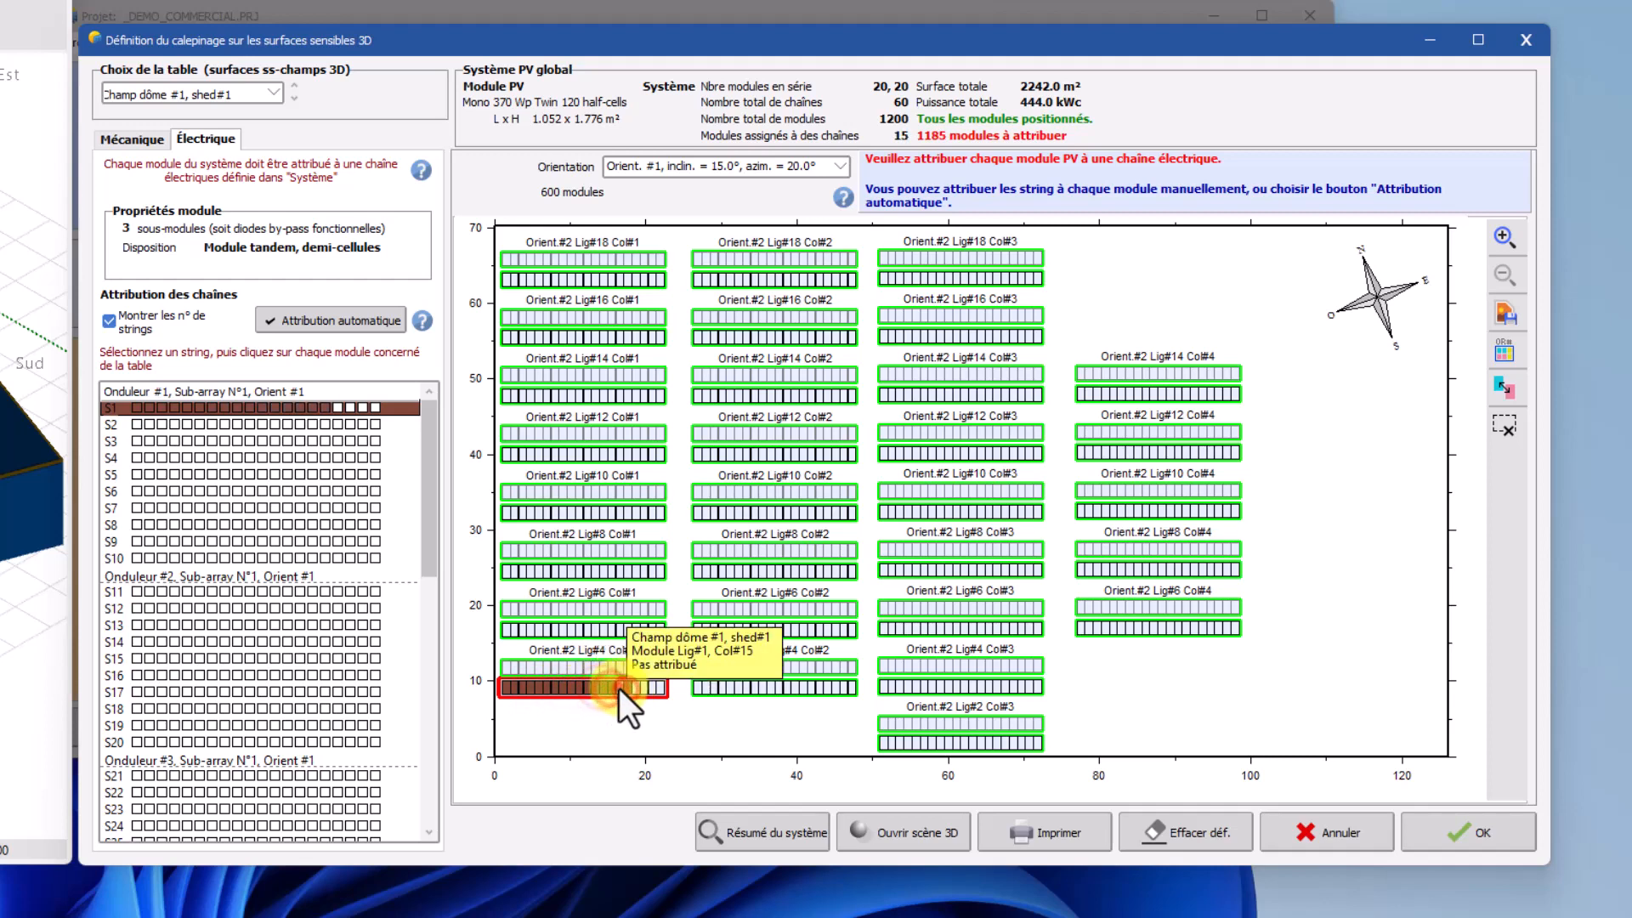
click(634, 691)
click(642, 691)
click(651, 691)
click(660, 691)
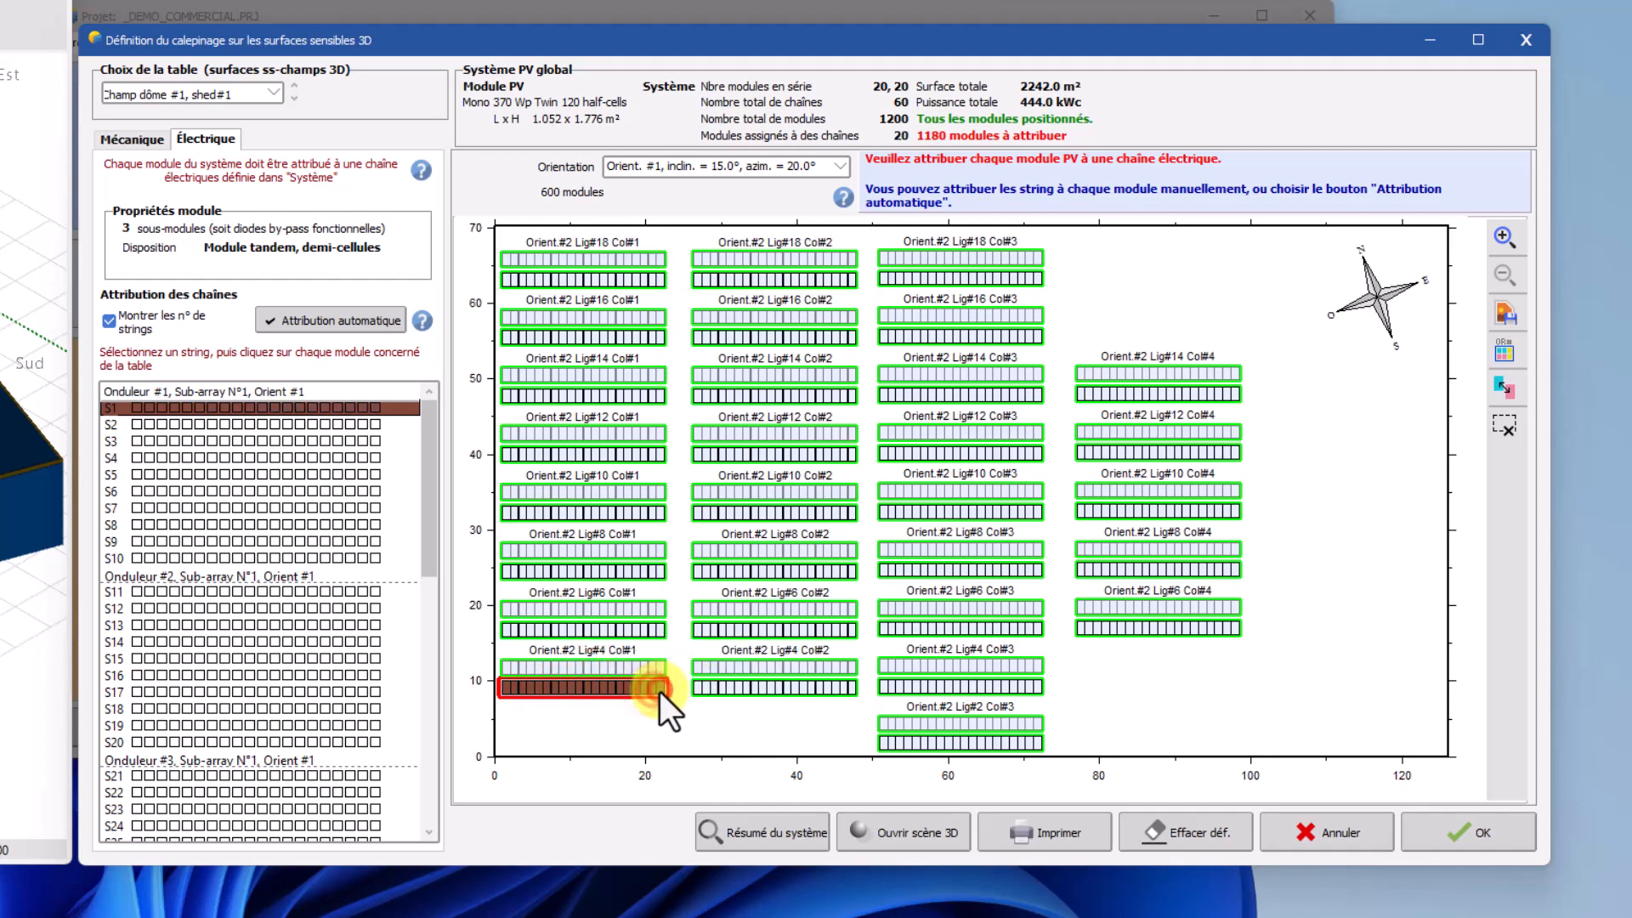
Assign string S2 of inverter #1 to all 20 modules of the table Champ dôme #11, shed#1, one module after another.
click(124, 423)
click(883, 746)
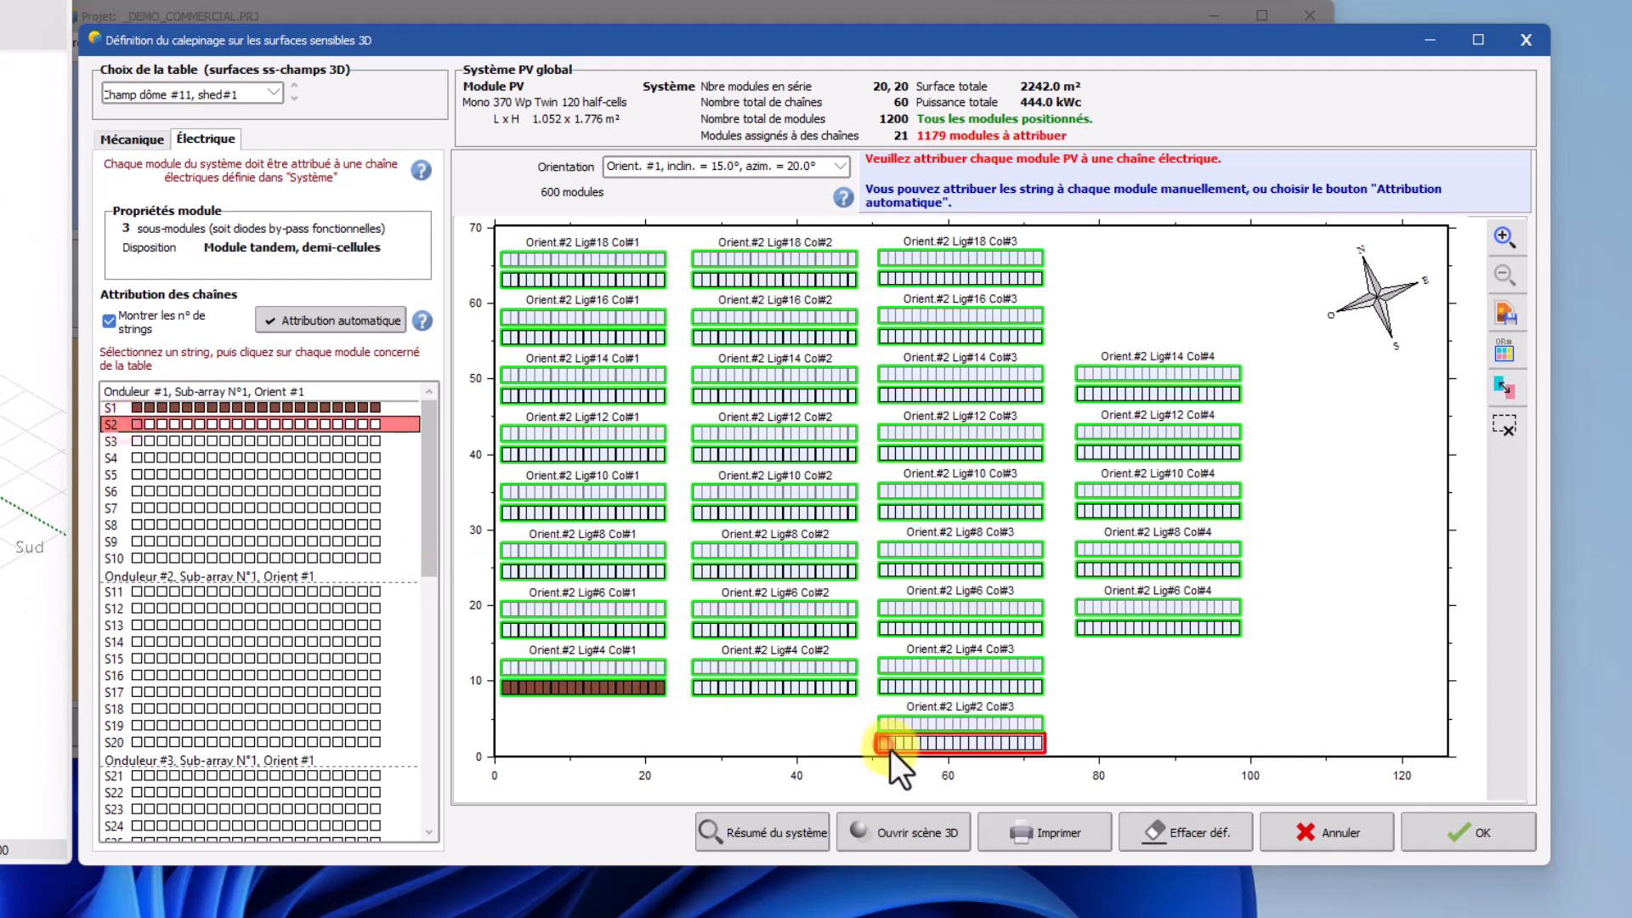
click(892, 746)
click(900, 746)
click(907, 747)
click(915, 746)
click(923, 746)
click(932, 746)
click(939, 747)
click(947, 746)
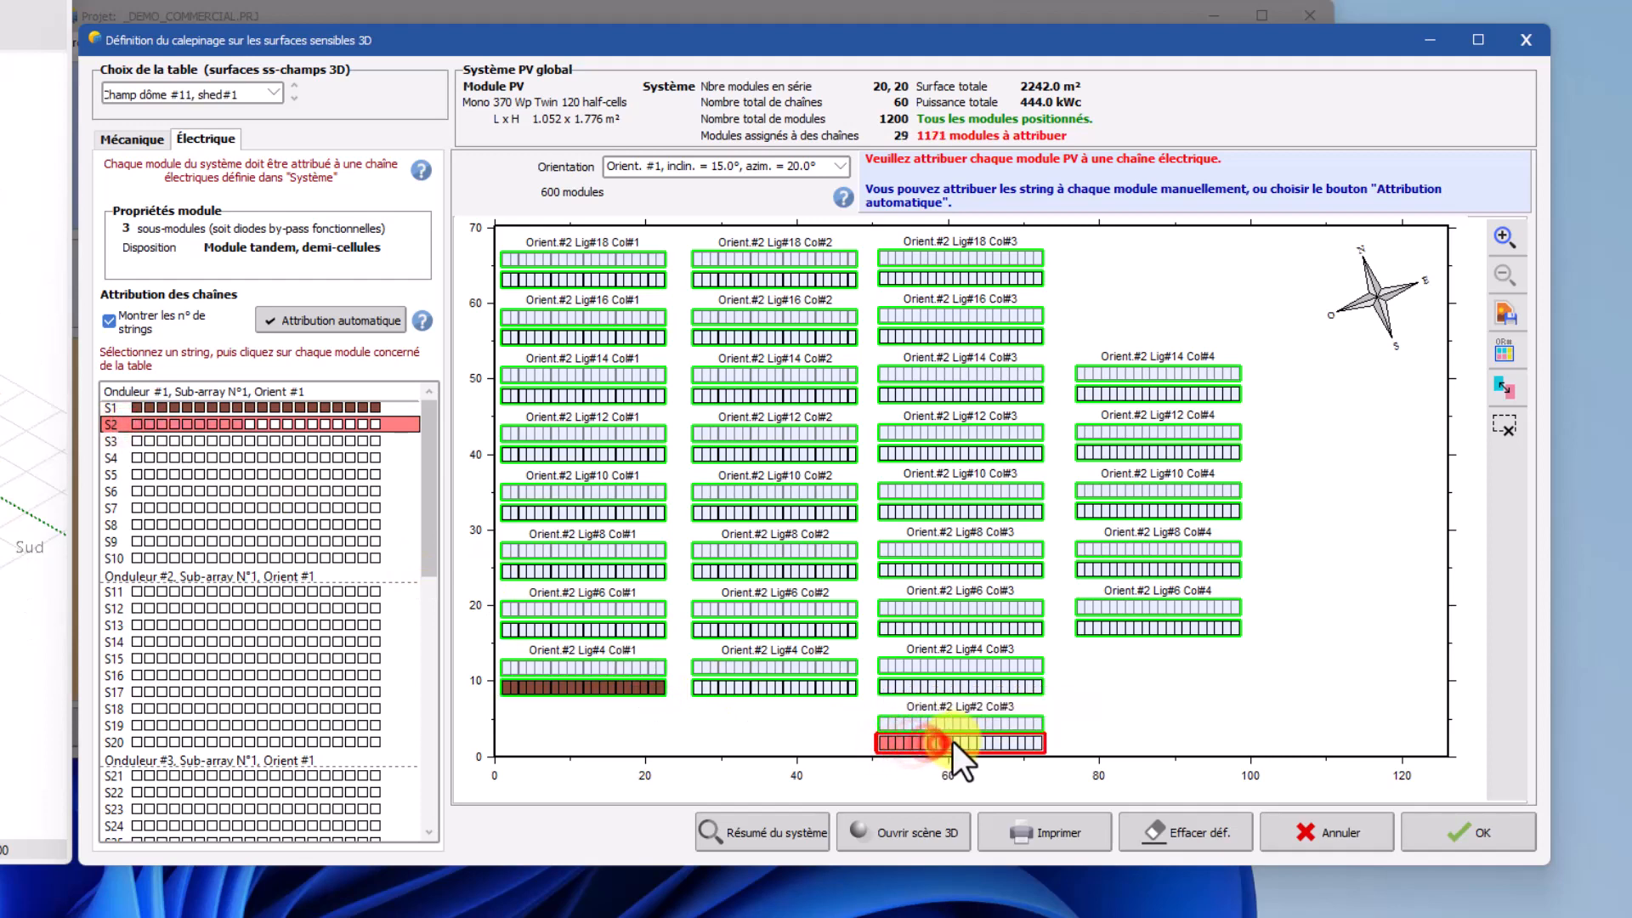
click(959, 746)
click(974, 747)
click(982, 747)
click(990, 746)
click(998, 746)
click(1006, 747)
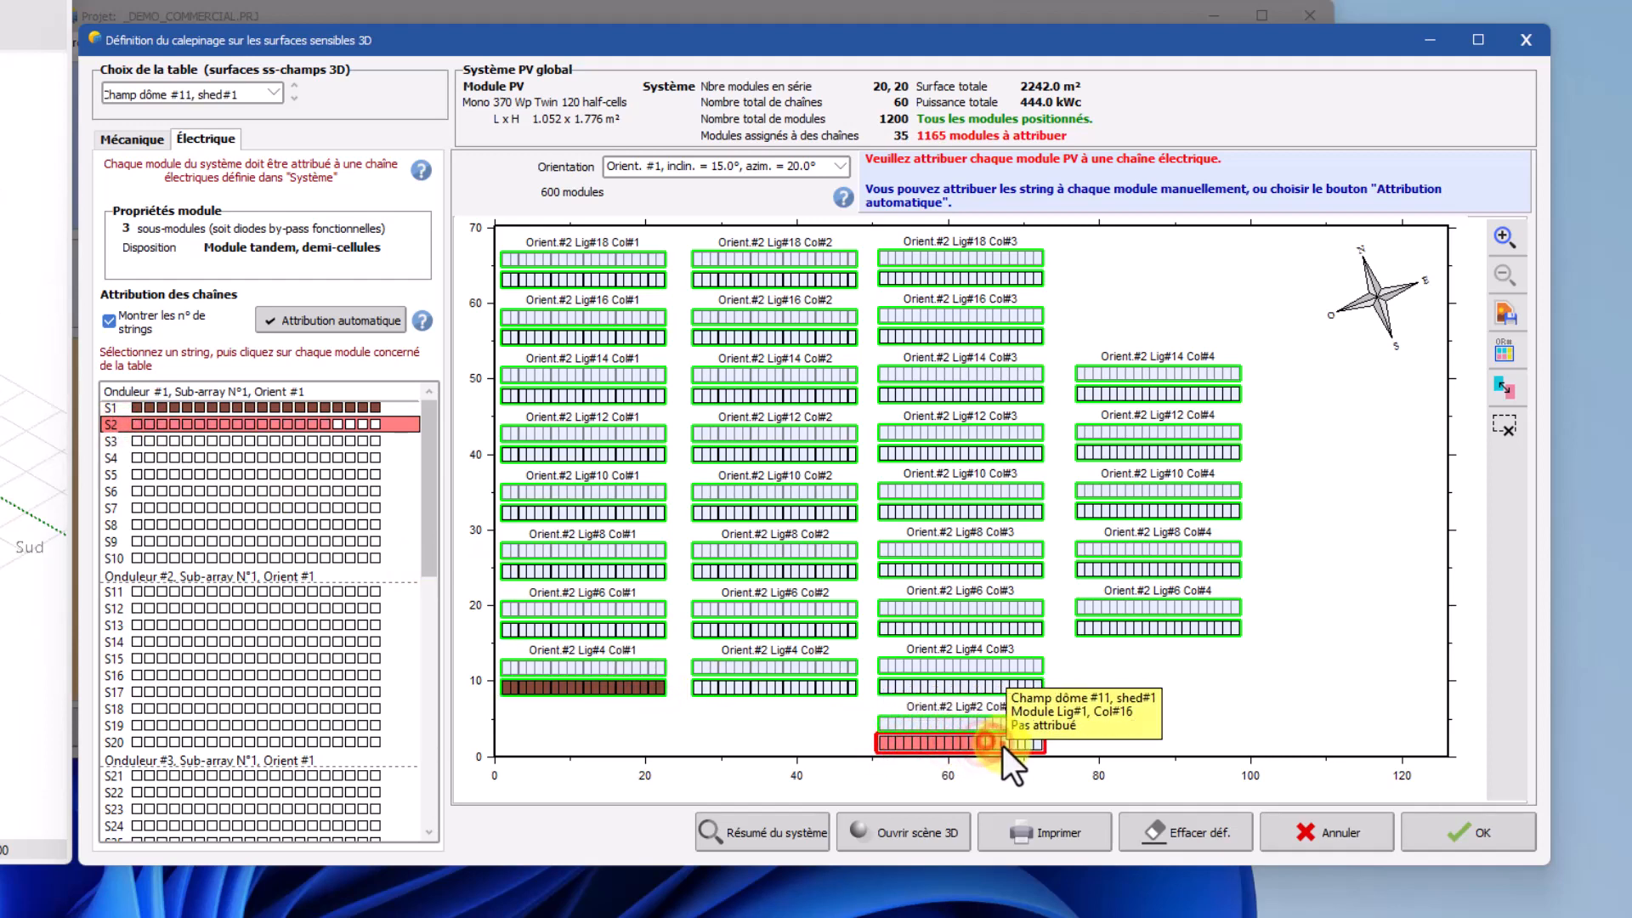
click(1015, 747)
click(1022, 743)
click(1030, 743)
click(1038, 743)
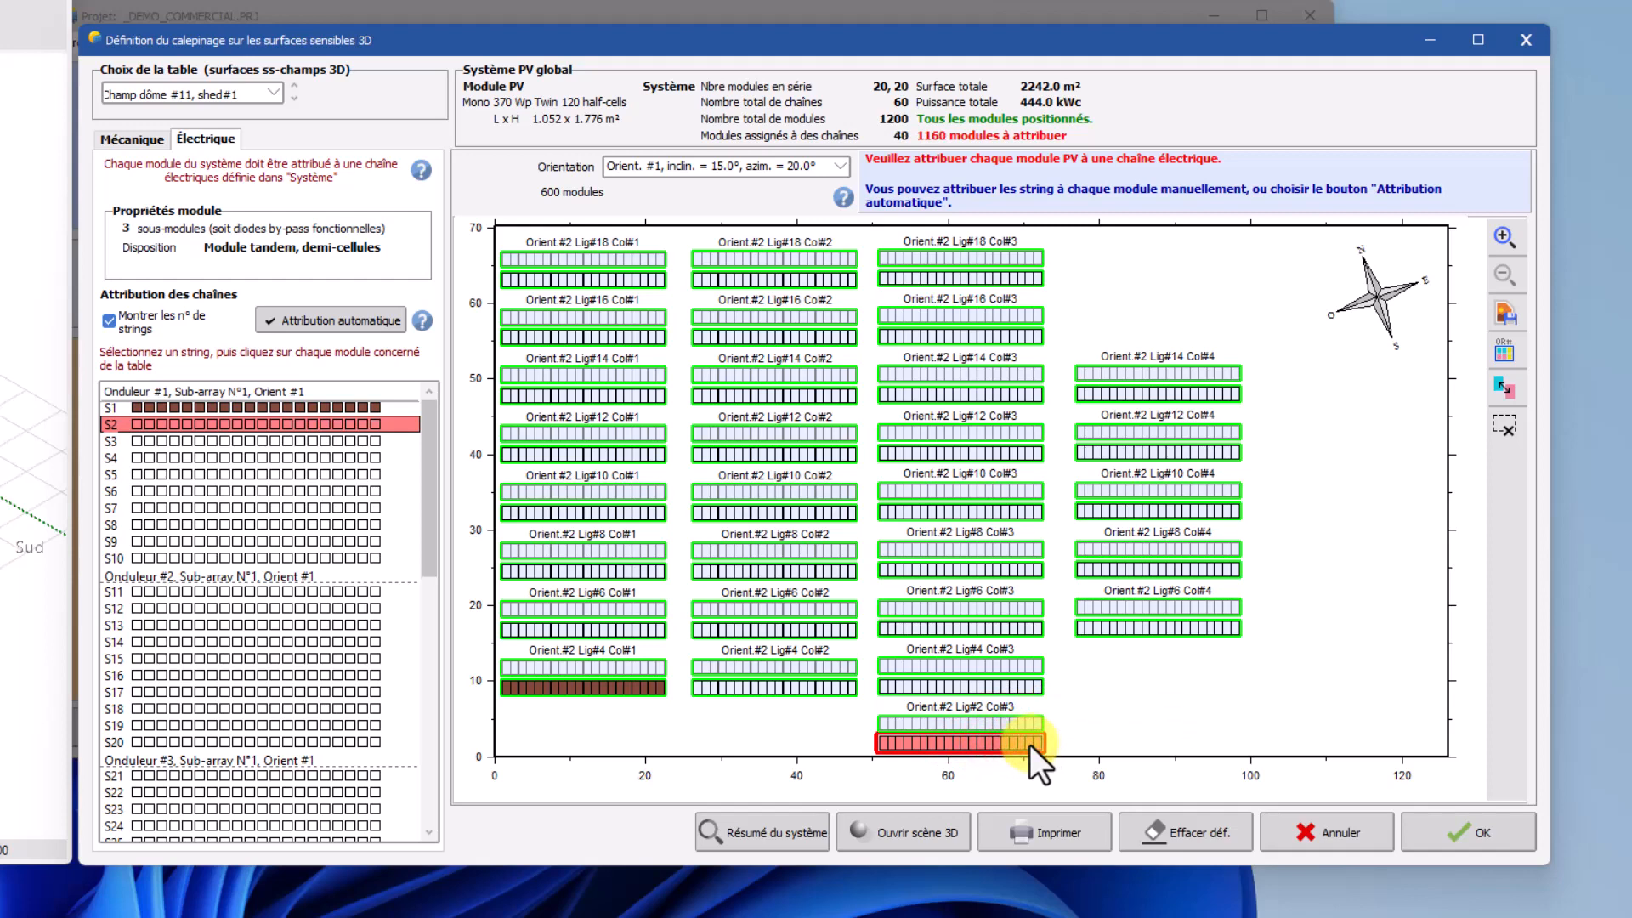